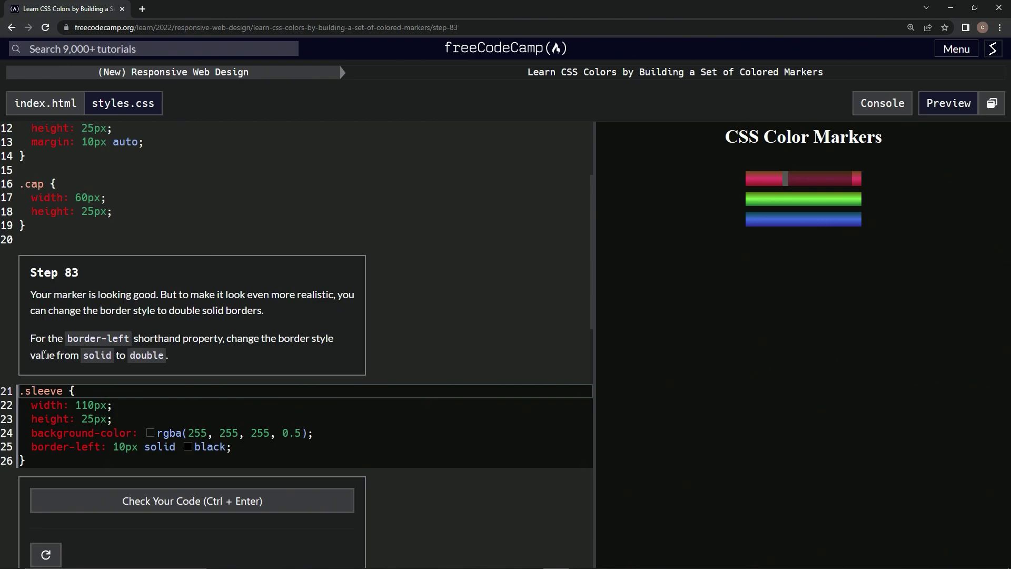
Step: Change line 25's .sleeve border-left from solid to double, pass the tests, and submit
{"action": "double_click", "coordinate": [171, 446]}
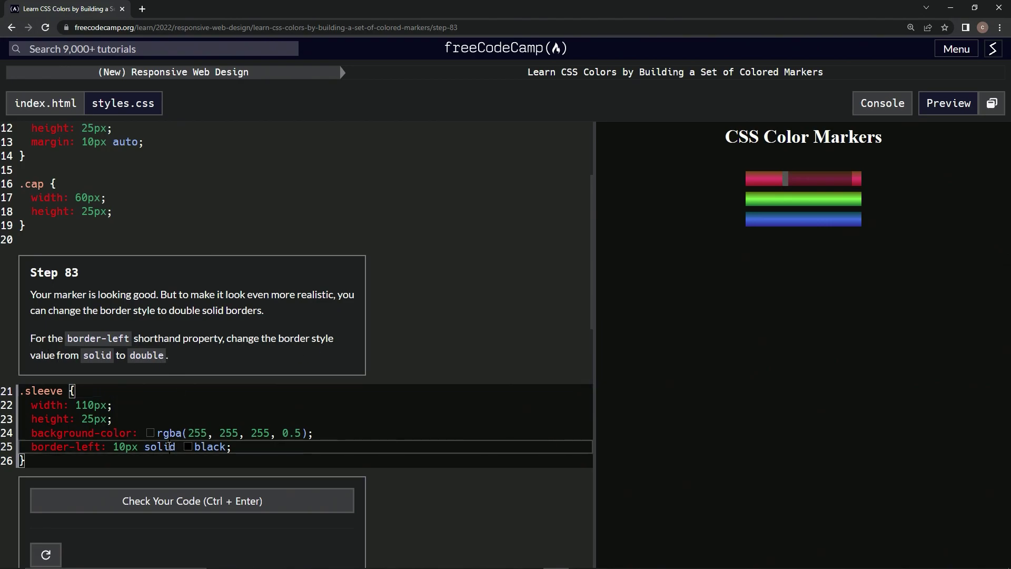
{"action": "type", "text": "double"}
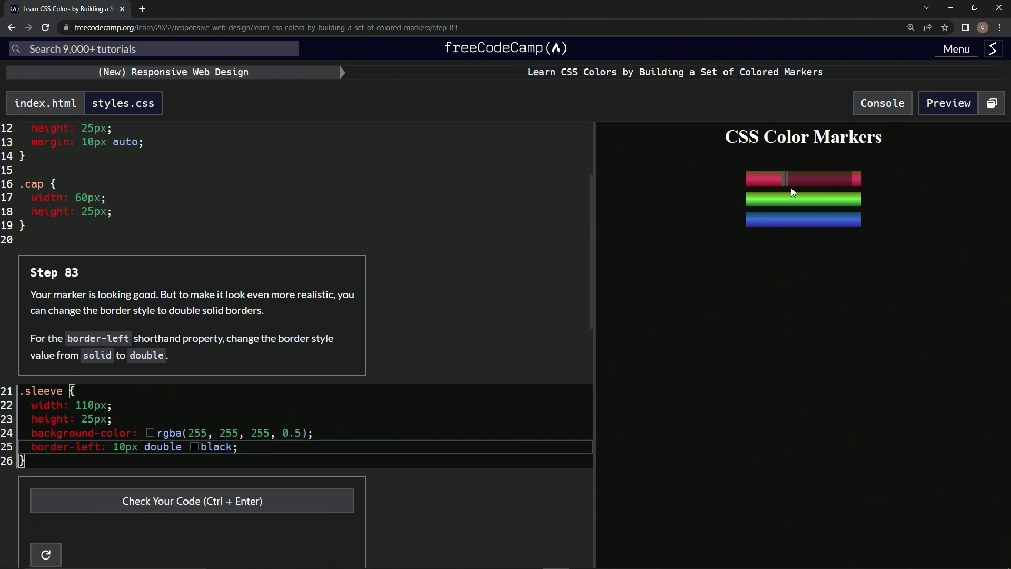
{"action": "left_click", "coordinate": [209, 501]}
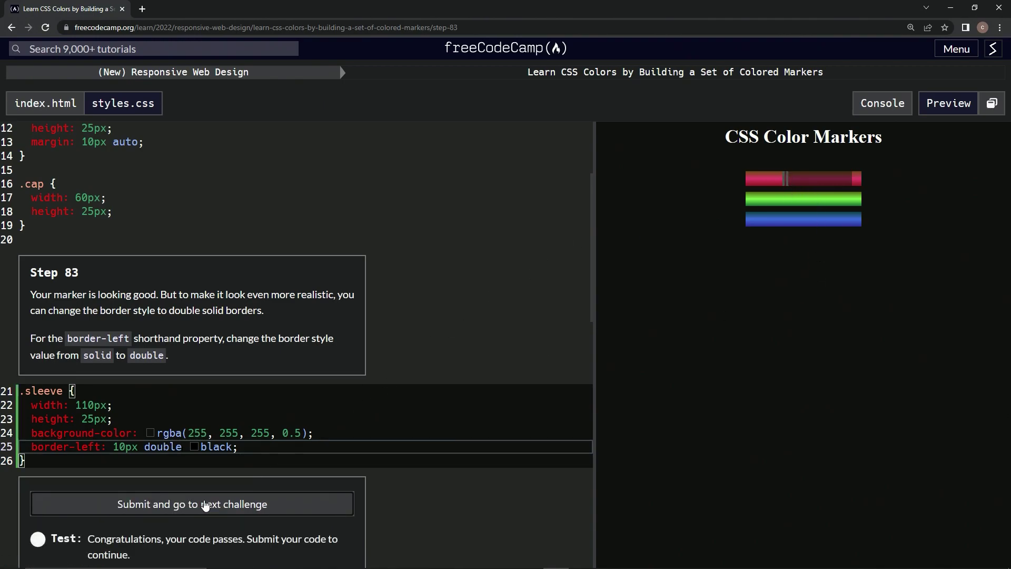
{"action": "left_click", "coordinate": [204, 506]}
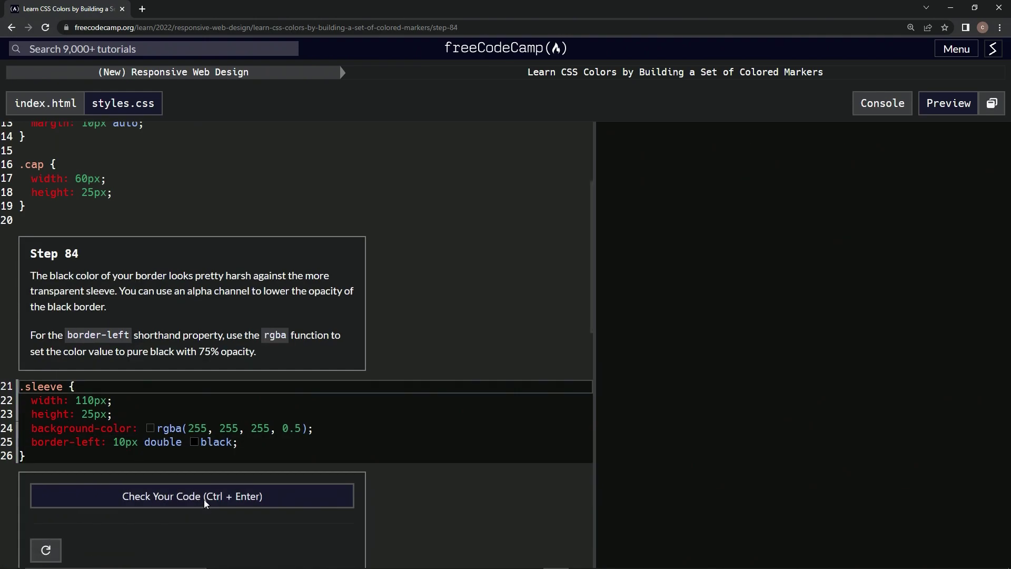